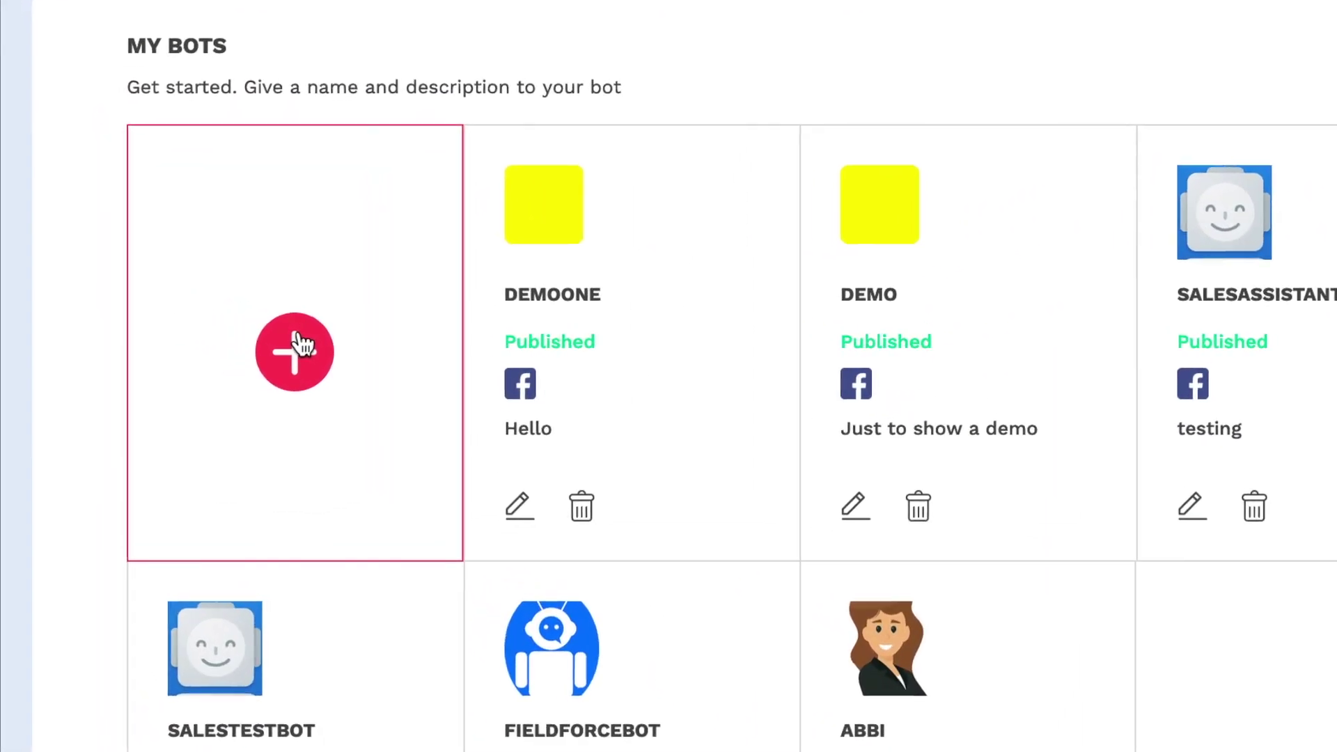
# Create a new bot named demo, described as demo purpose, in the Analytics category.
pyautogui.click(225, 346)
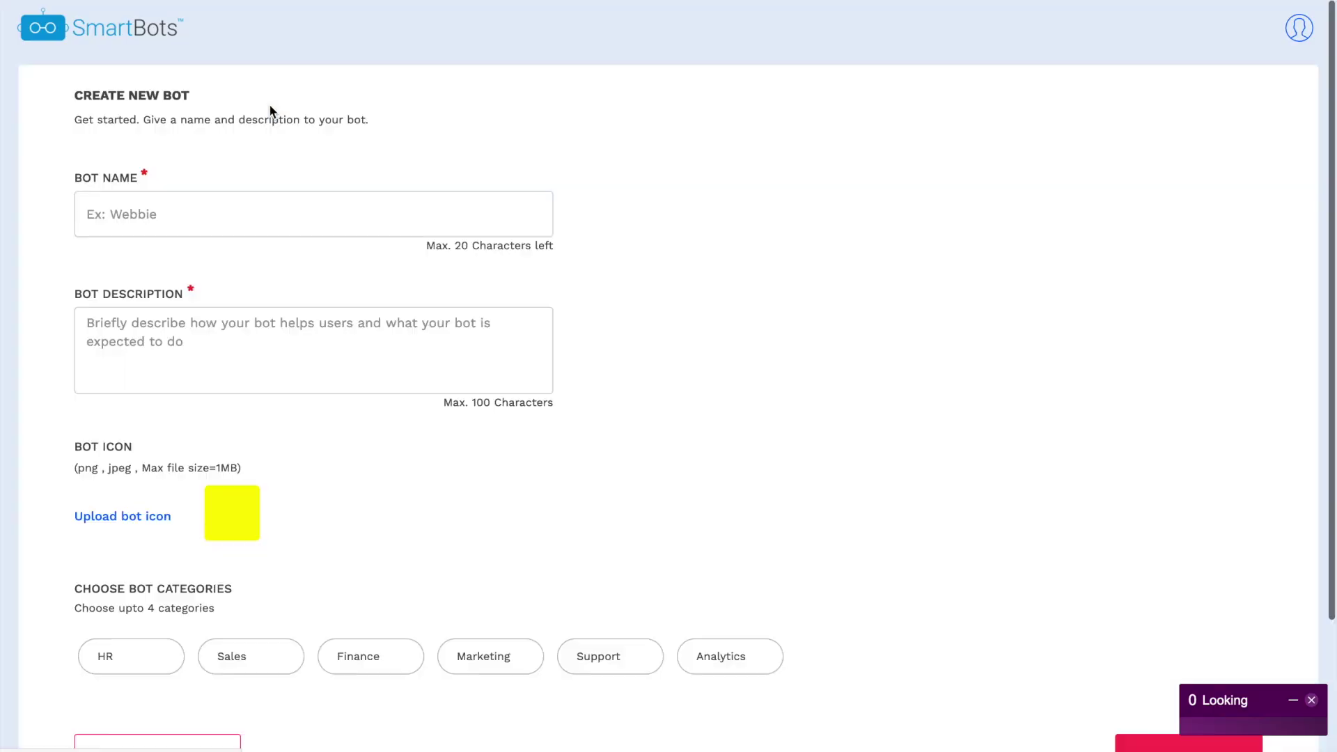
pyautogui.click(200, 223)
pyautogui.write('demo')
pyautogui.click(162, 329)
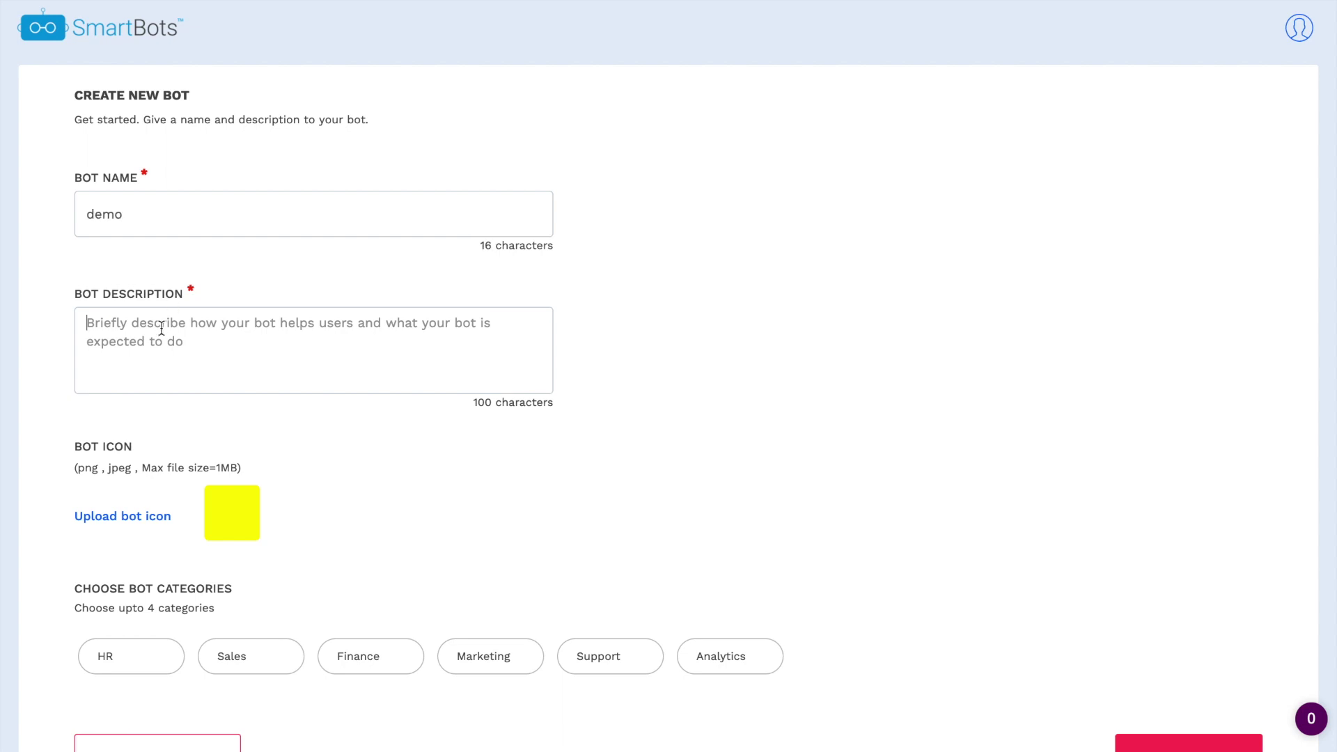
pyautogui.write('demo pur')
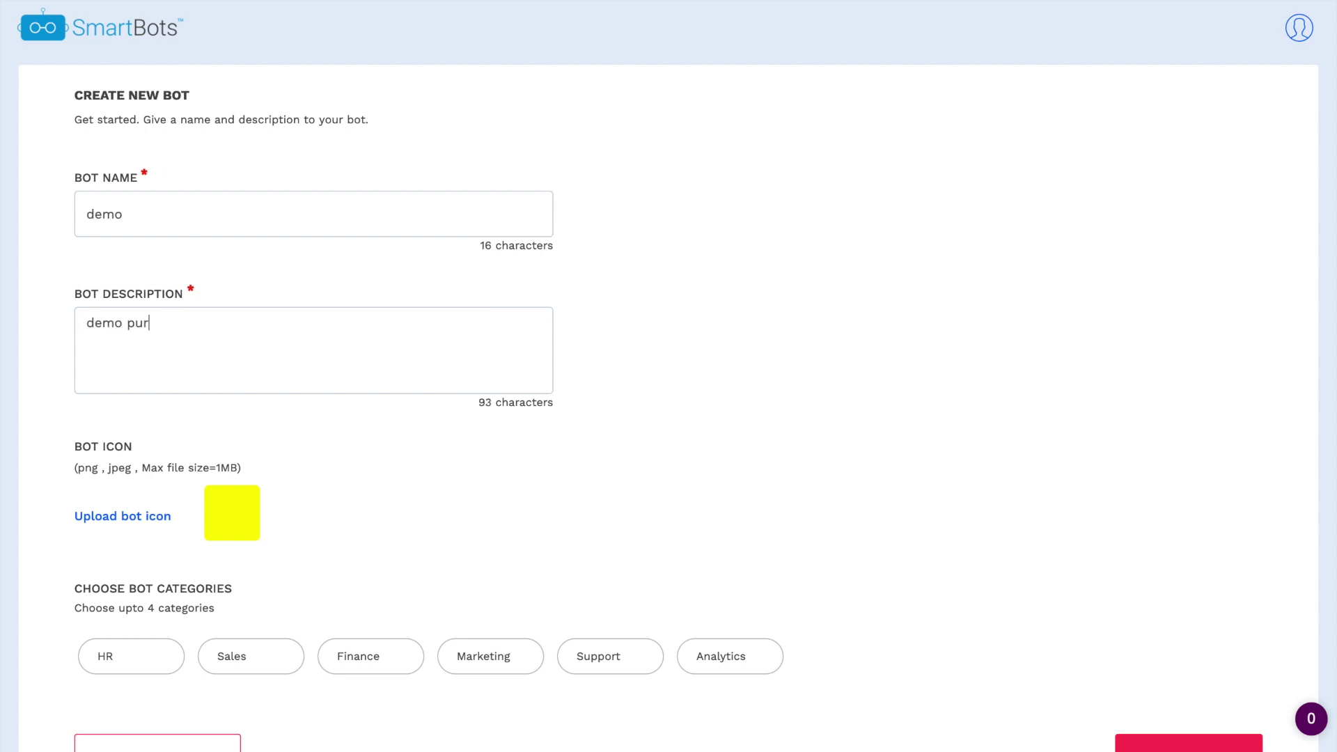
pyautogui.write('pose')
pyautogui.scroll(-2, 113, 497)
pyautogui.scroll(-1, 113, 497)
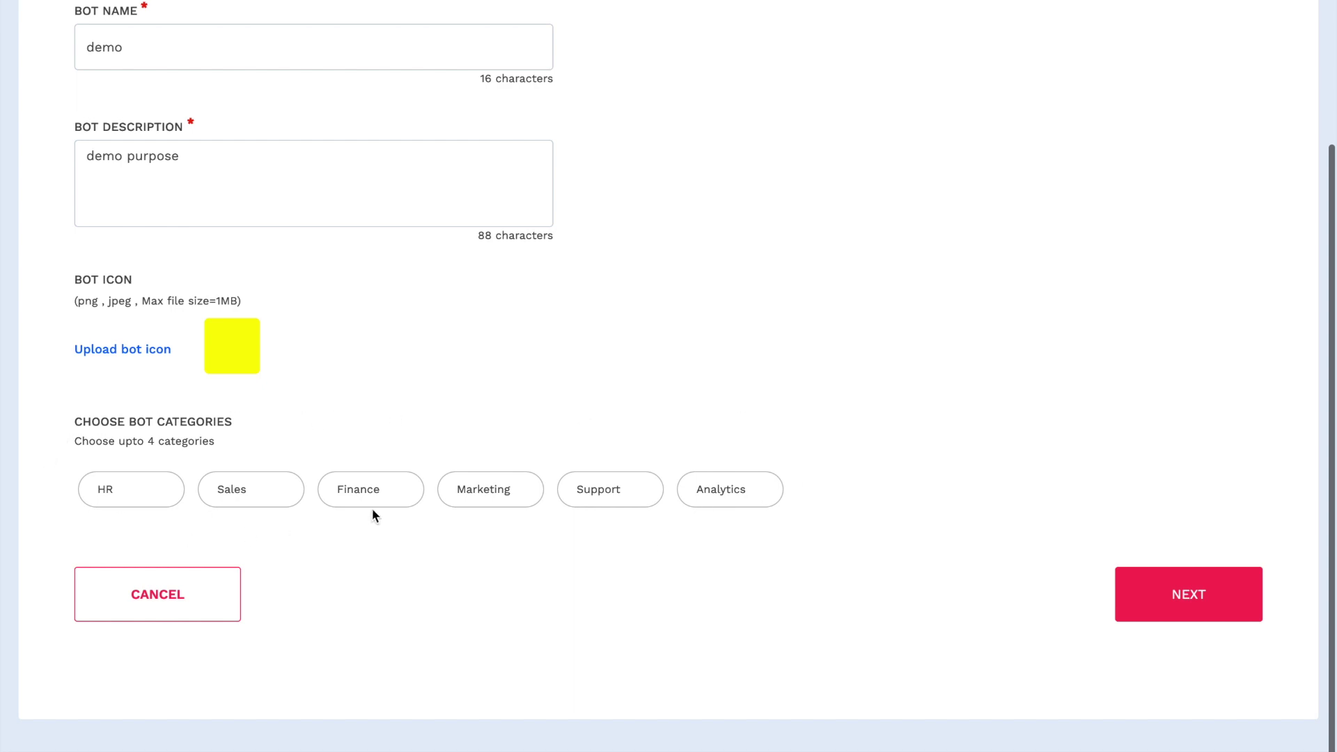
pyautogui.click(717, 498)
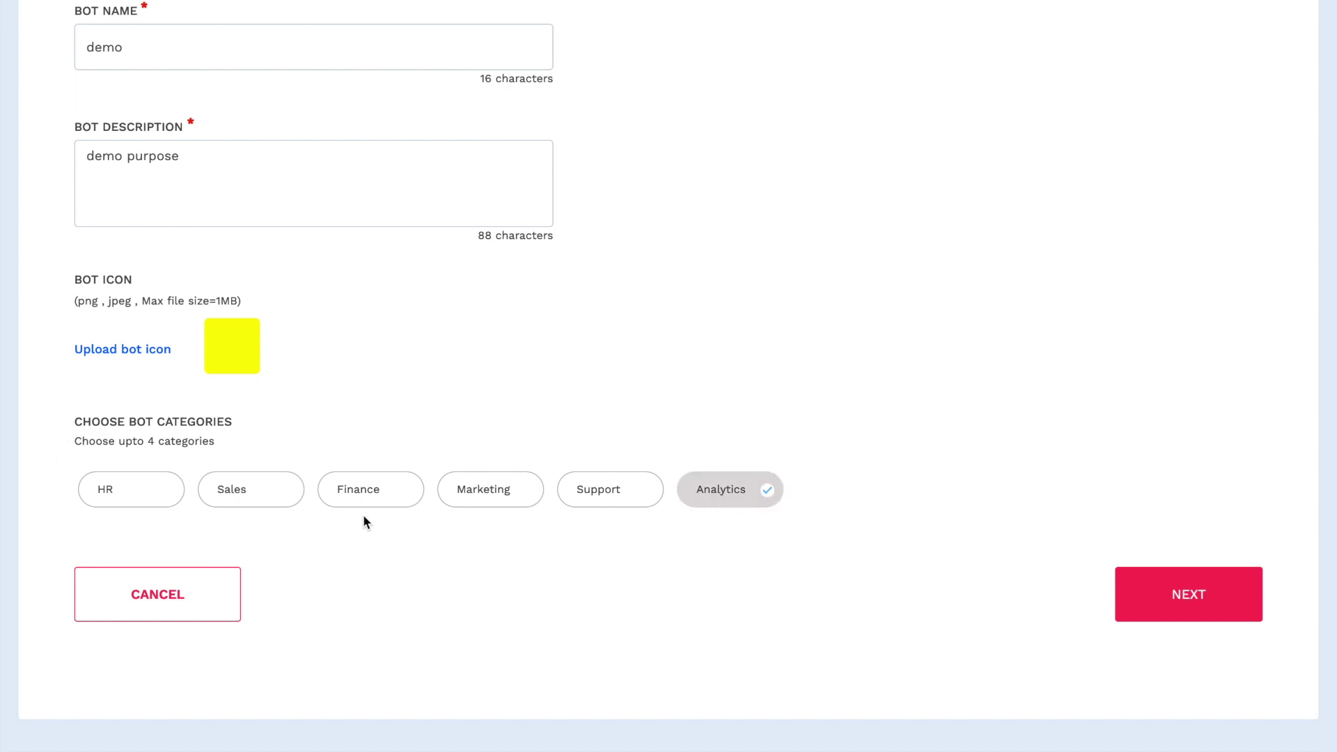
# Proceed to the bot's Functional Skills and bring up the skill library.
pyautogui.click(1160, 596)
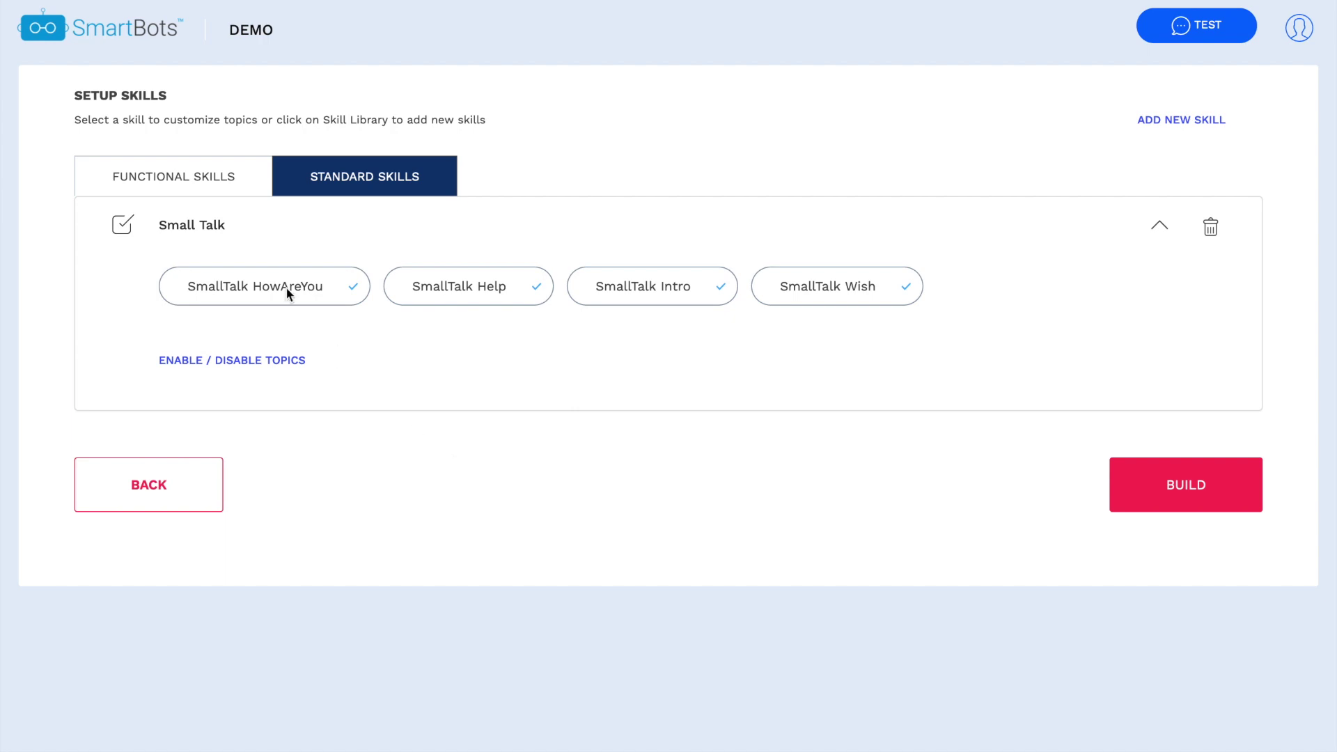
pyautogui.click(230, 192)
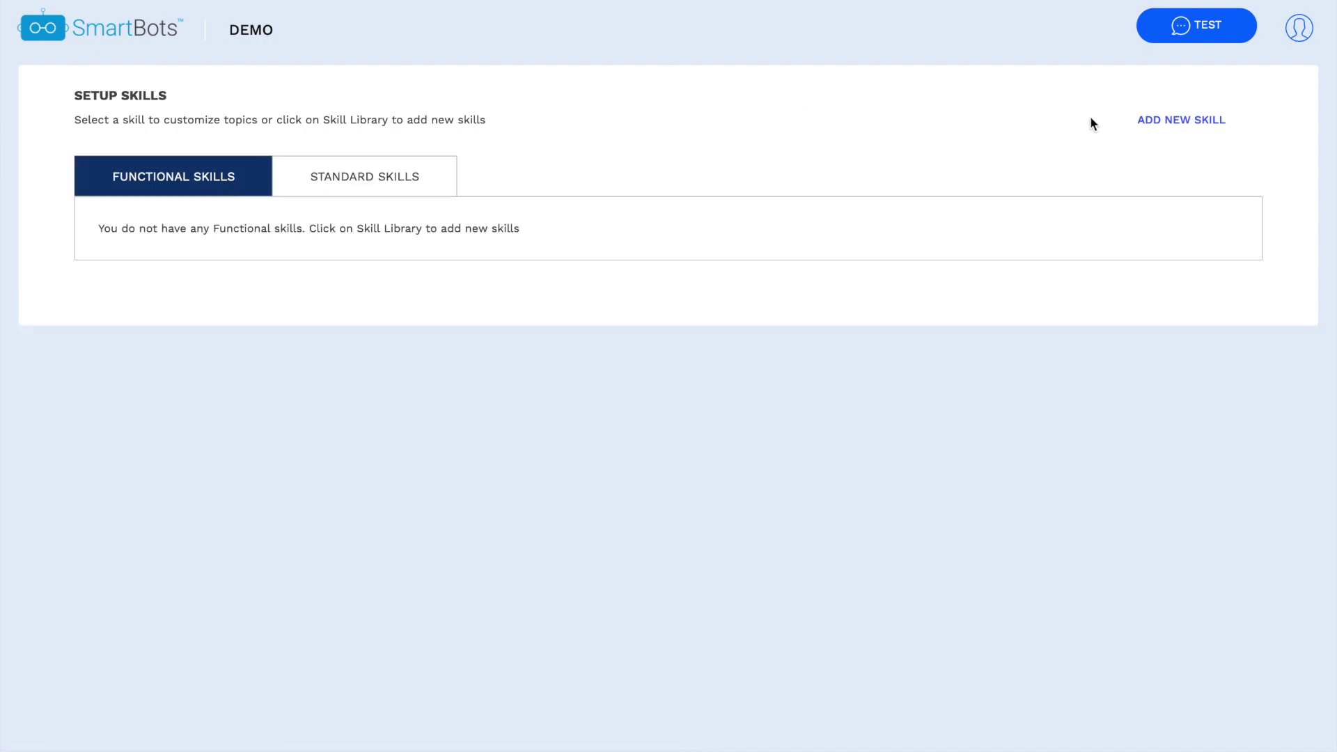
pyautogui.click(1147, 127)
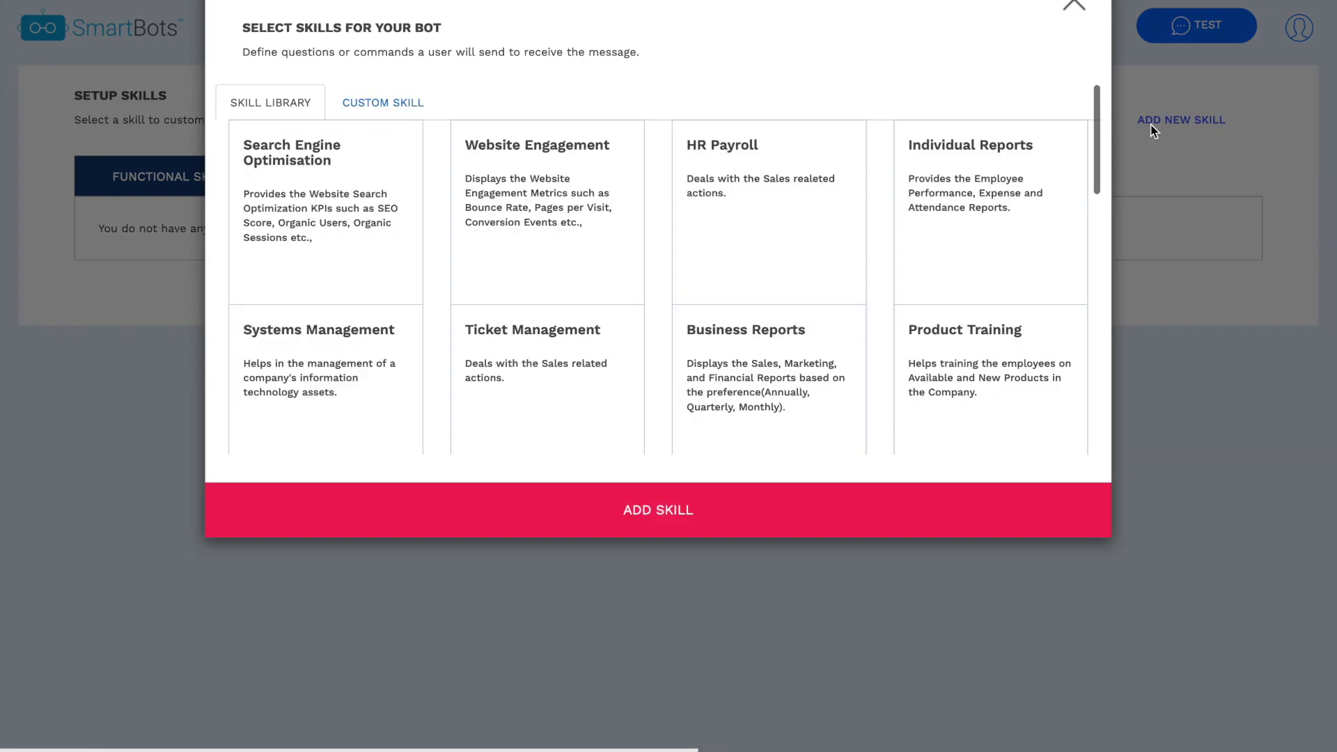
pyautogui.scroll(-1, 670, 239)
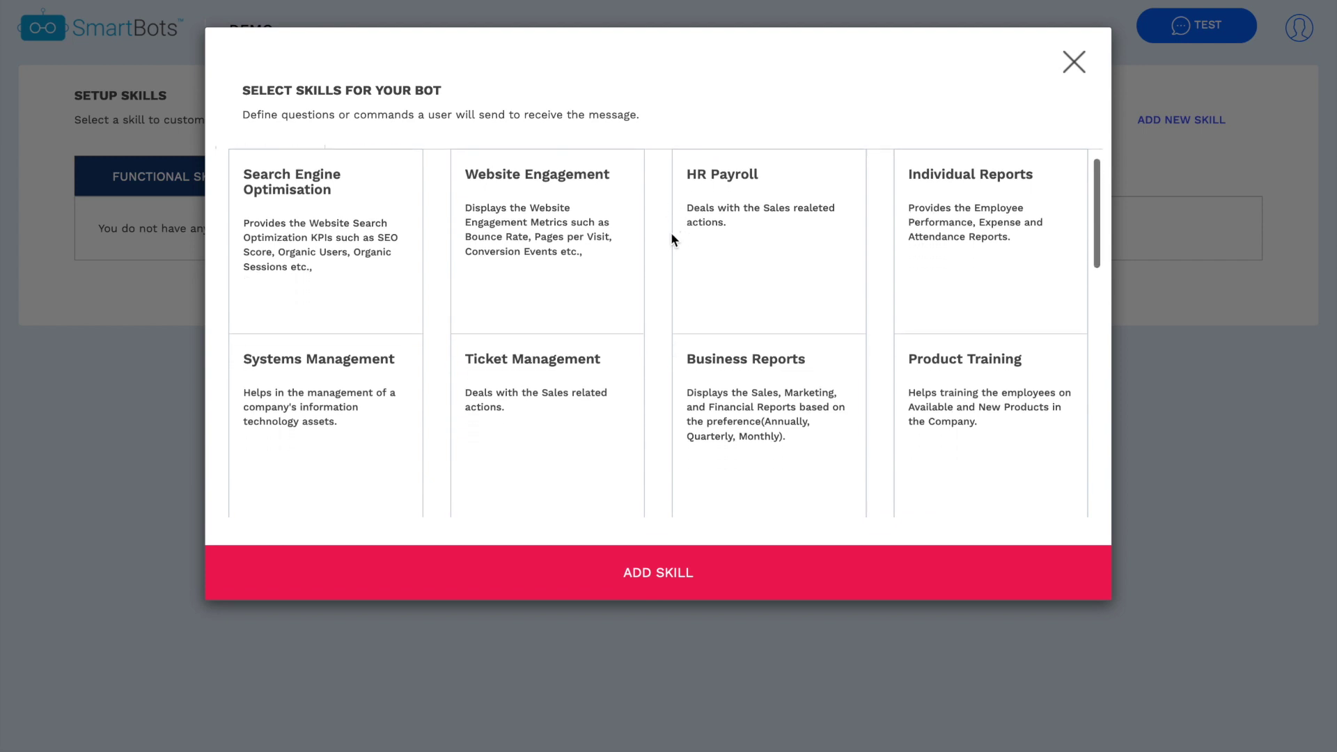
pyautogui.scroll(-2, 672, 239)
pyautogui.scroll(-1, 671, 240)
pyautogui.scroll(-2, 671, 239)
pyautogui.scroll(-1, 672, 240)
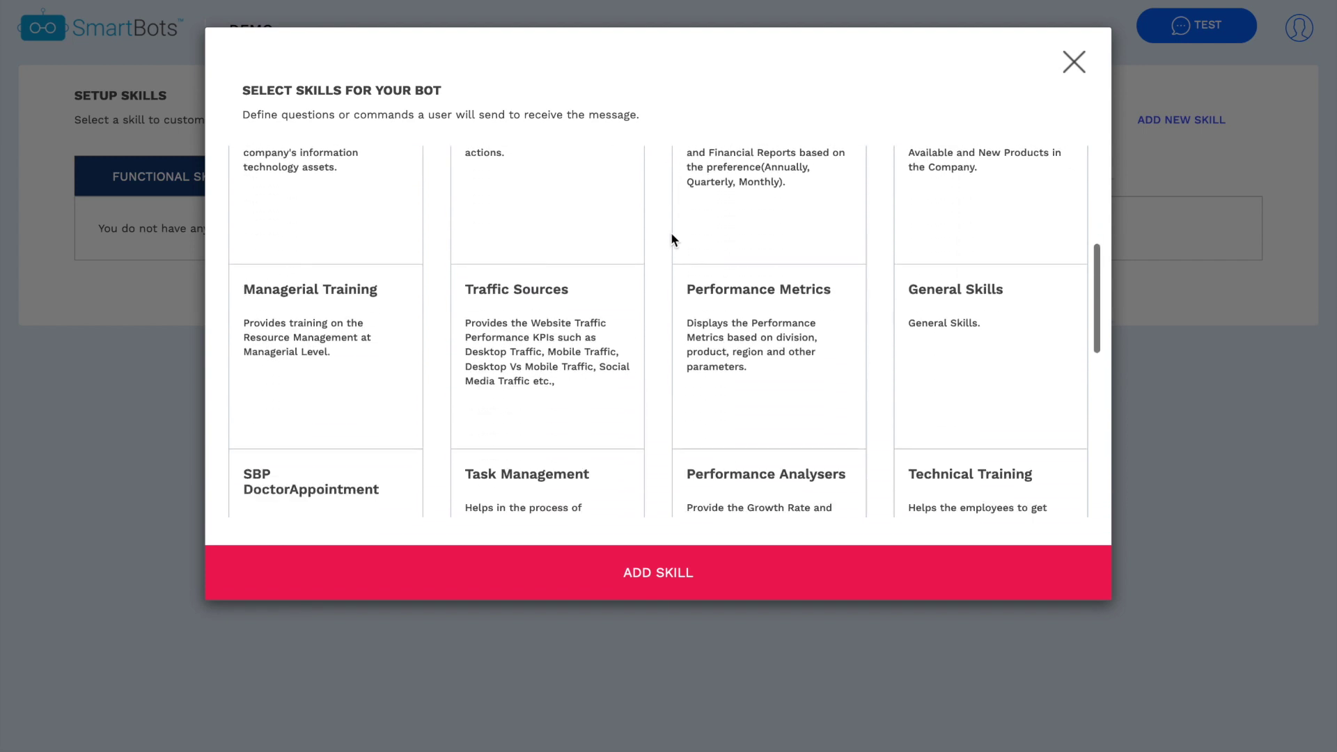
pyautogui.scroll(-2, 671, 240)
pyautogui.scroll(-1, 672, 240)
# Select General Skills, Performance Metrics, Performance Analysers, Standard Skills and Business Analysis and add them to the bot.
pyautogui.click(957, 243)
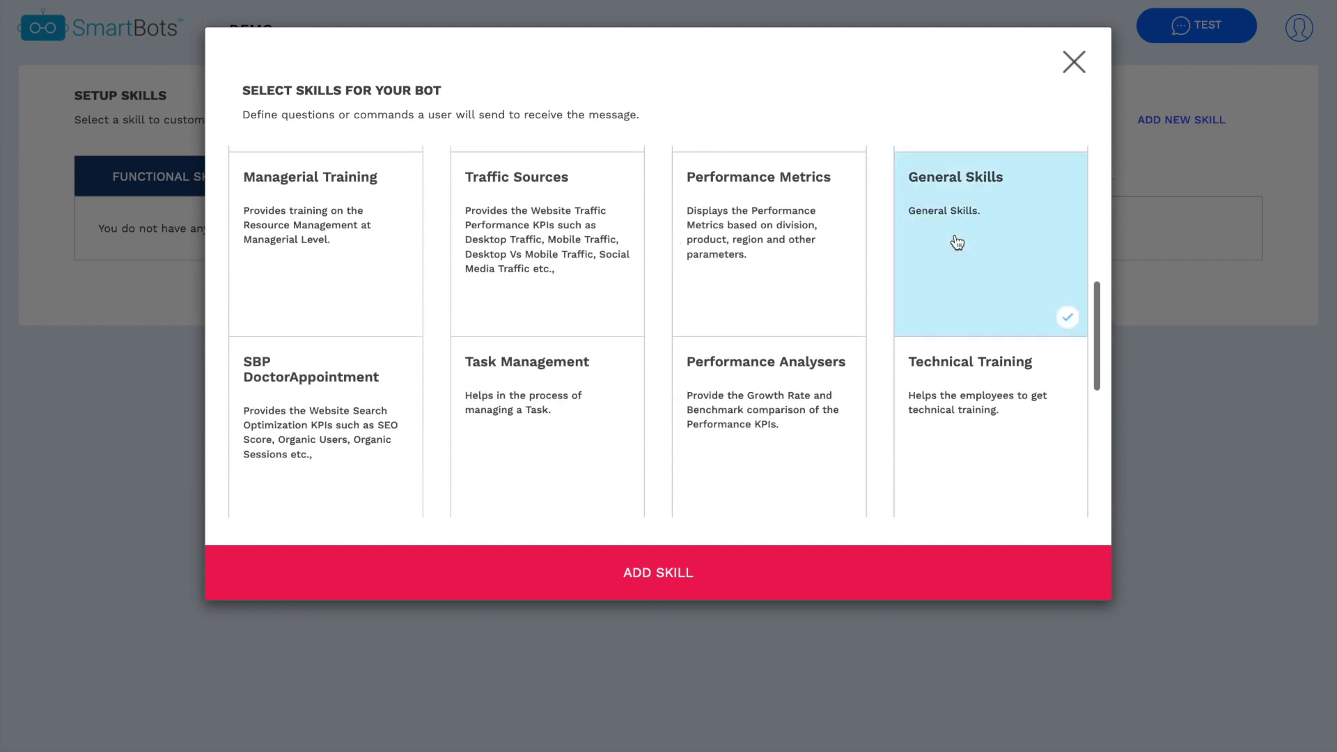
pyautogui.click(805, 242)
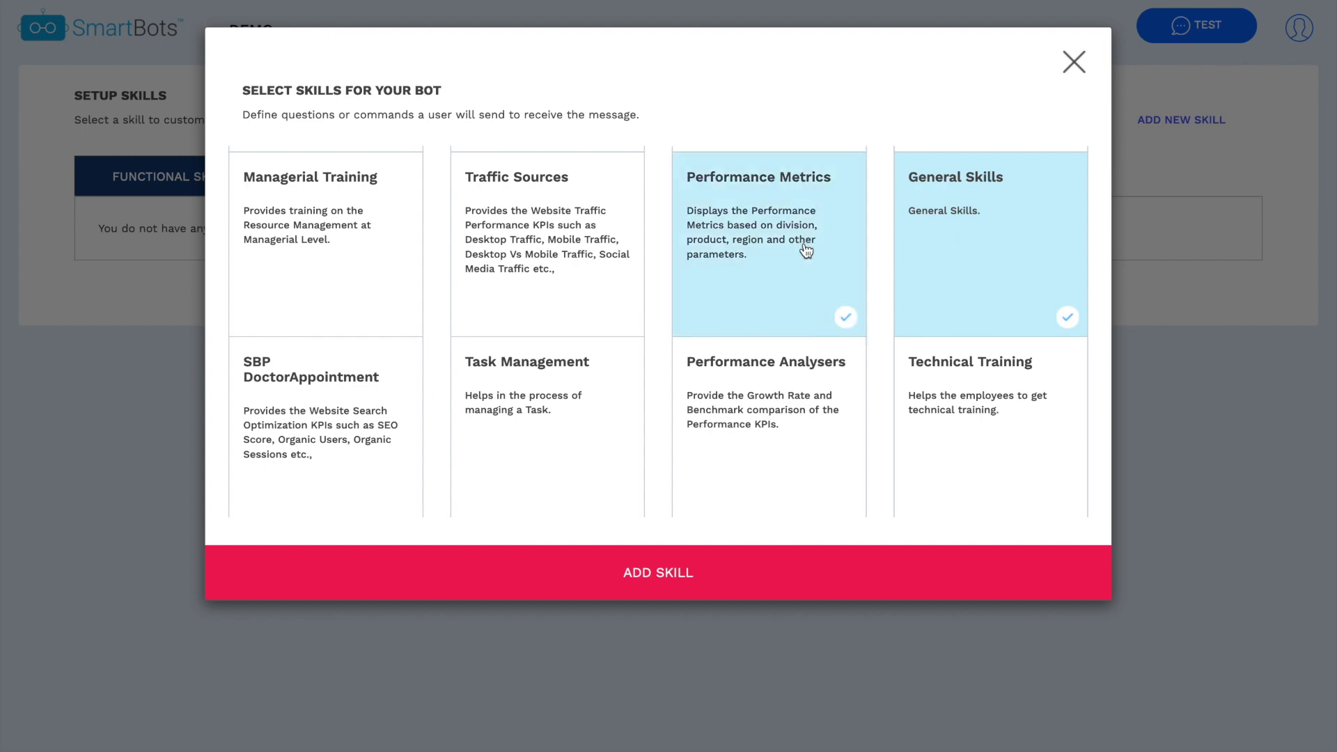
pyautogui.click(771, 384)
pyautogui.scroll(-3, 624, 272)
pyautogui.scroll(-1, 623, 271)
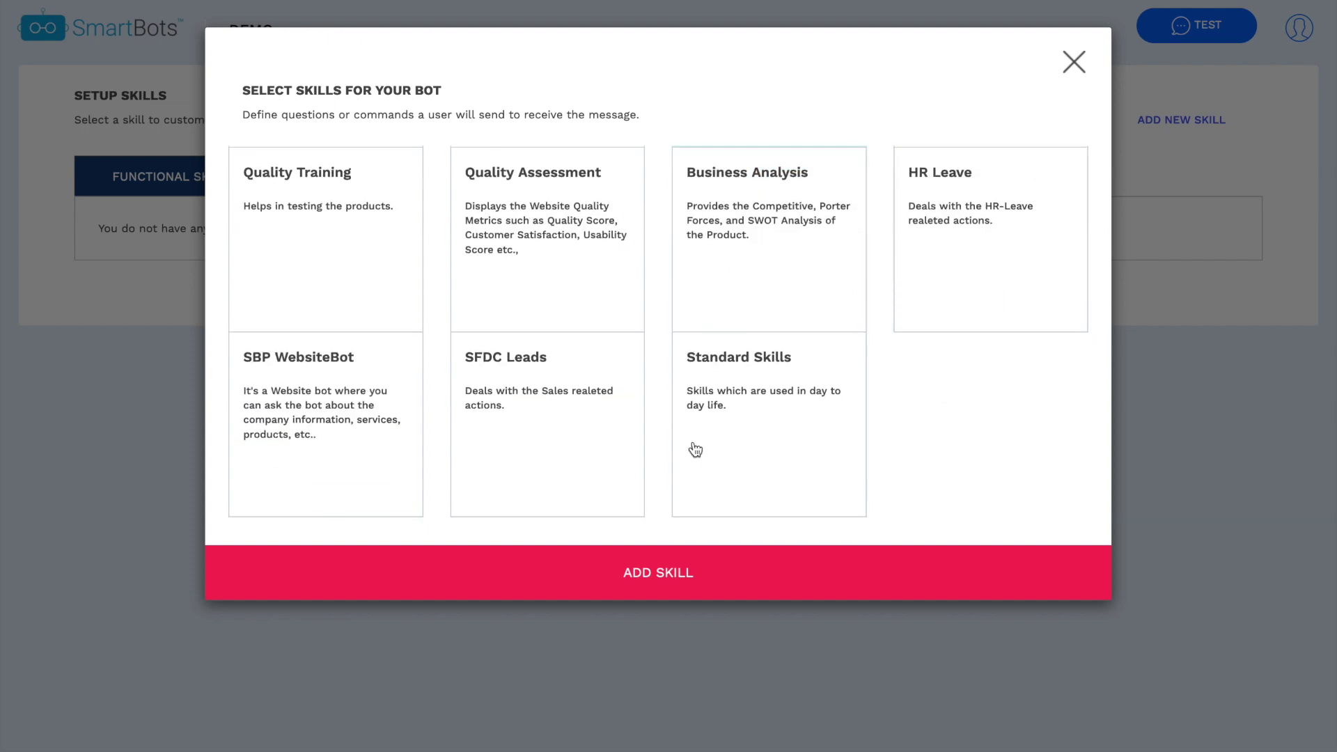
pyautogui.click(700, 449)
pyautogui.click(753, 225)
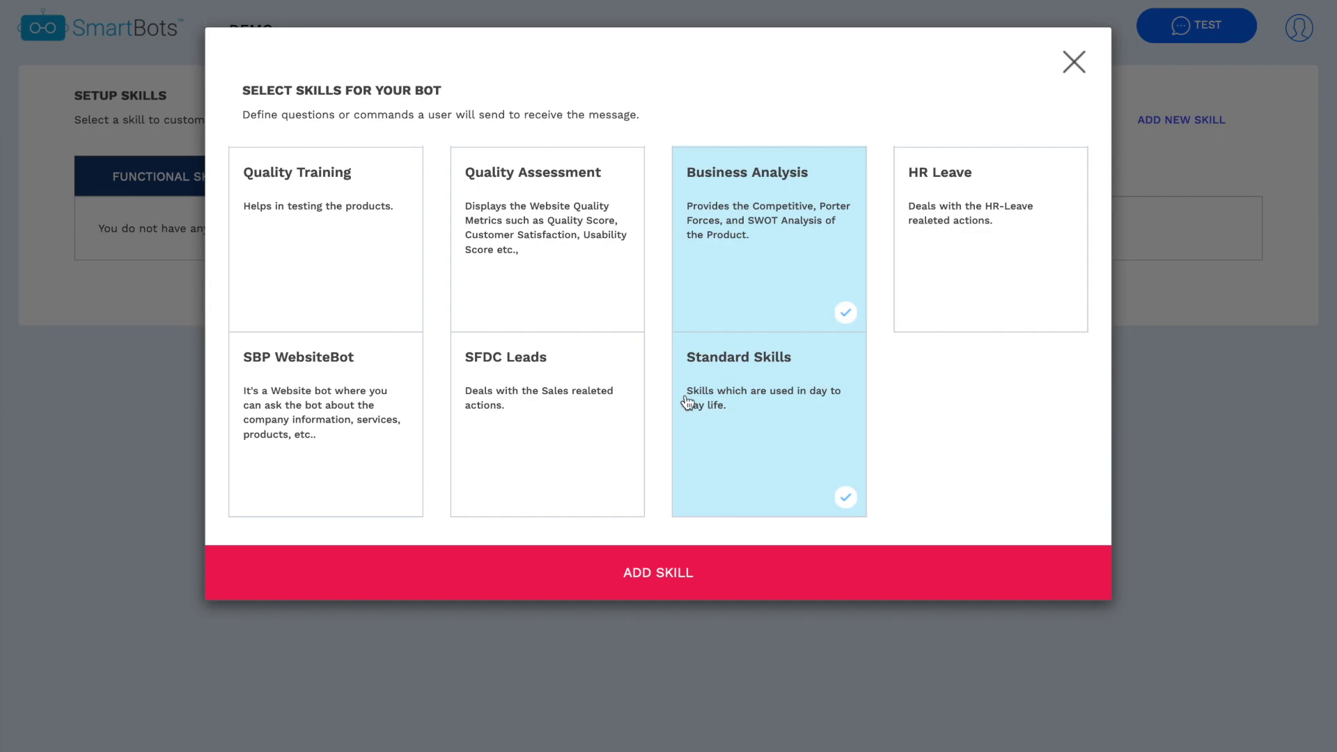
pyautogui.click(644, 568)
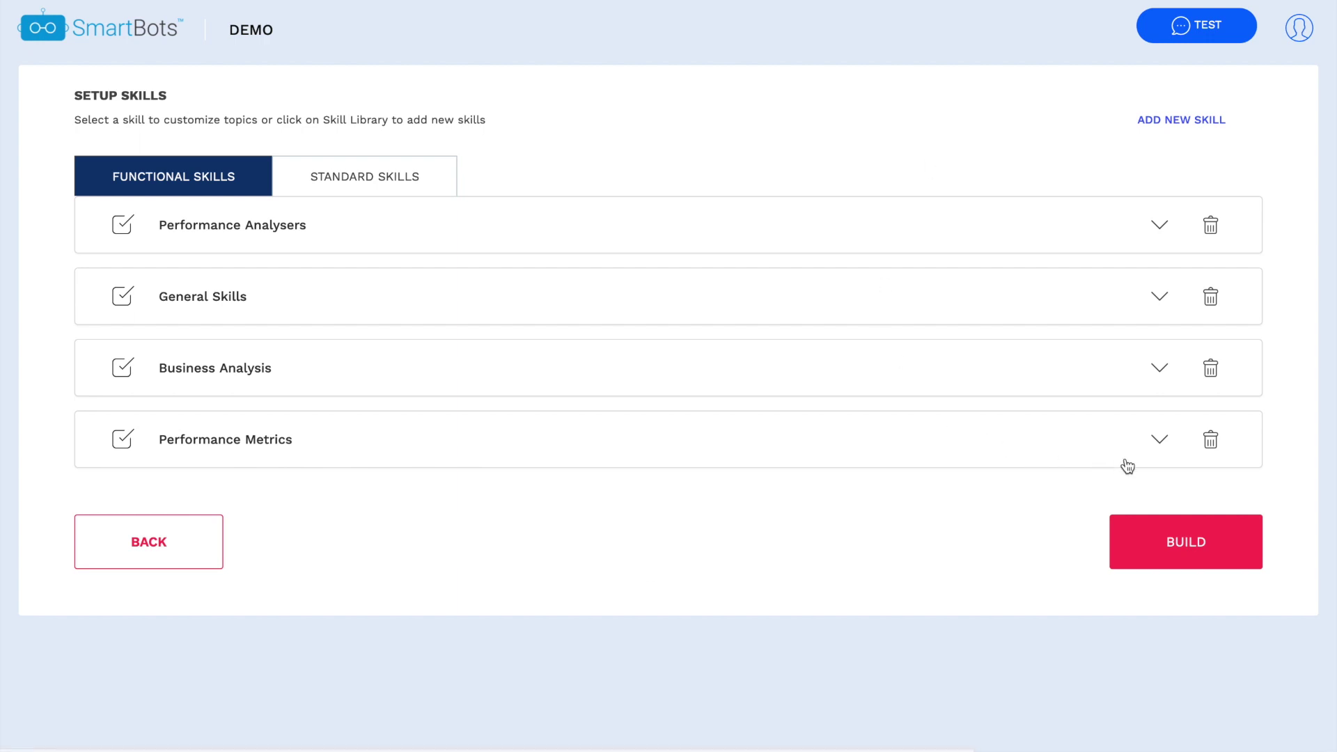
# Build the demo bot's skills and move on to channel setup.
pyautogui.click(1147, 556)
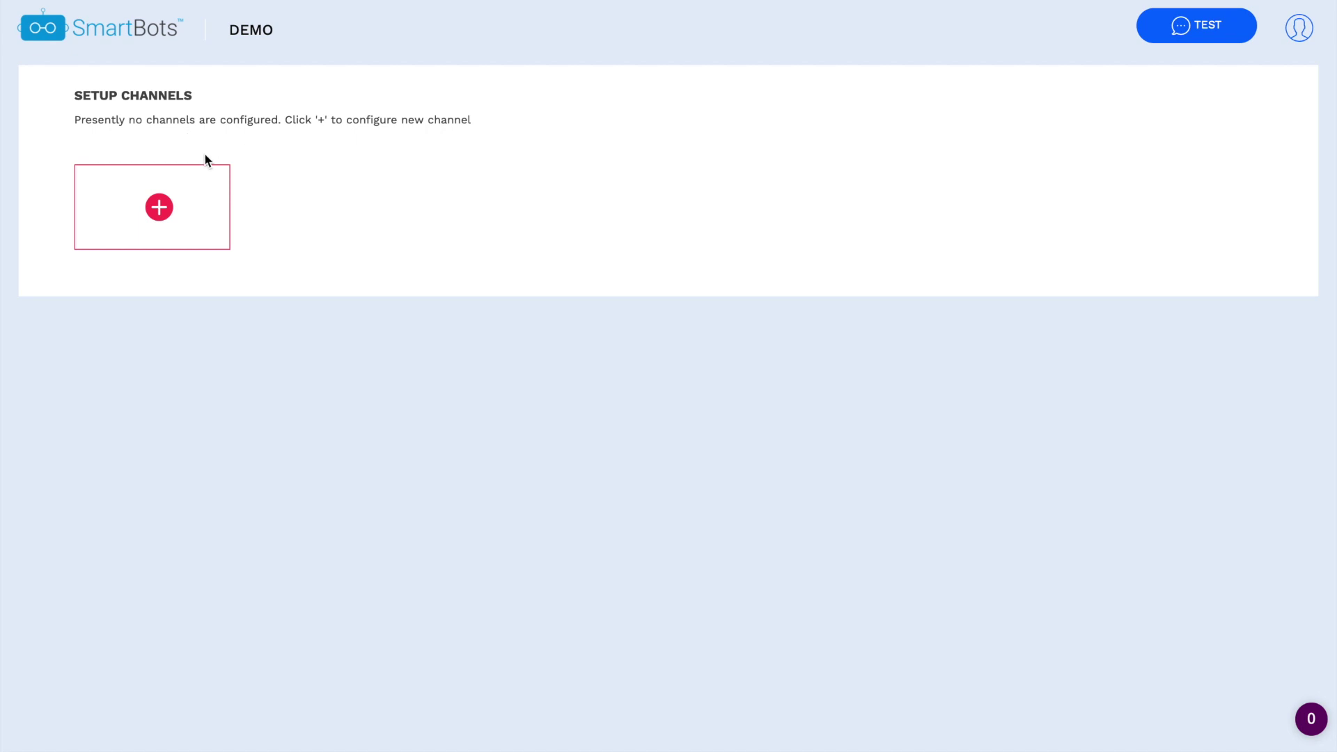
# Add a new channel and choose Facebook as its type.
pyautogui.click(165, 207)
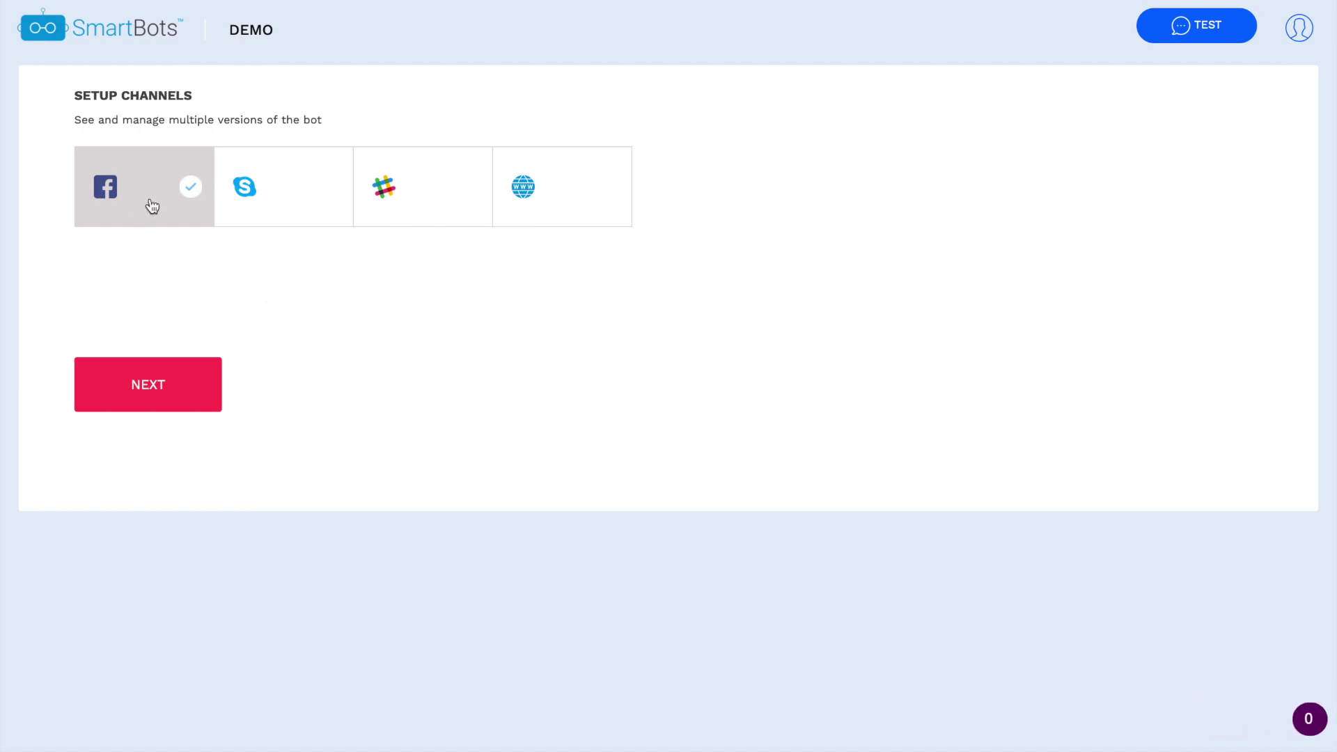
pyautogui.click(164, 389)
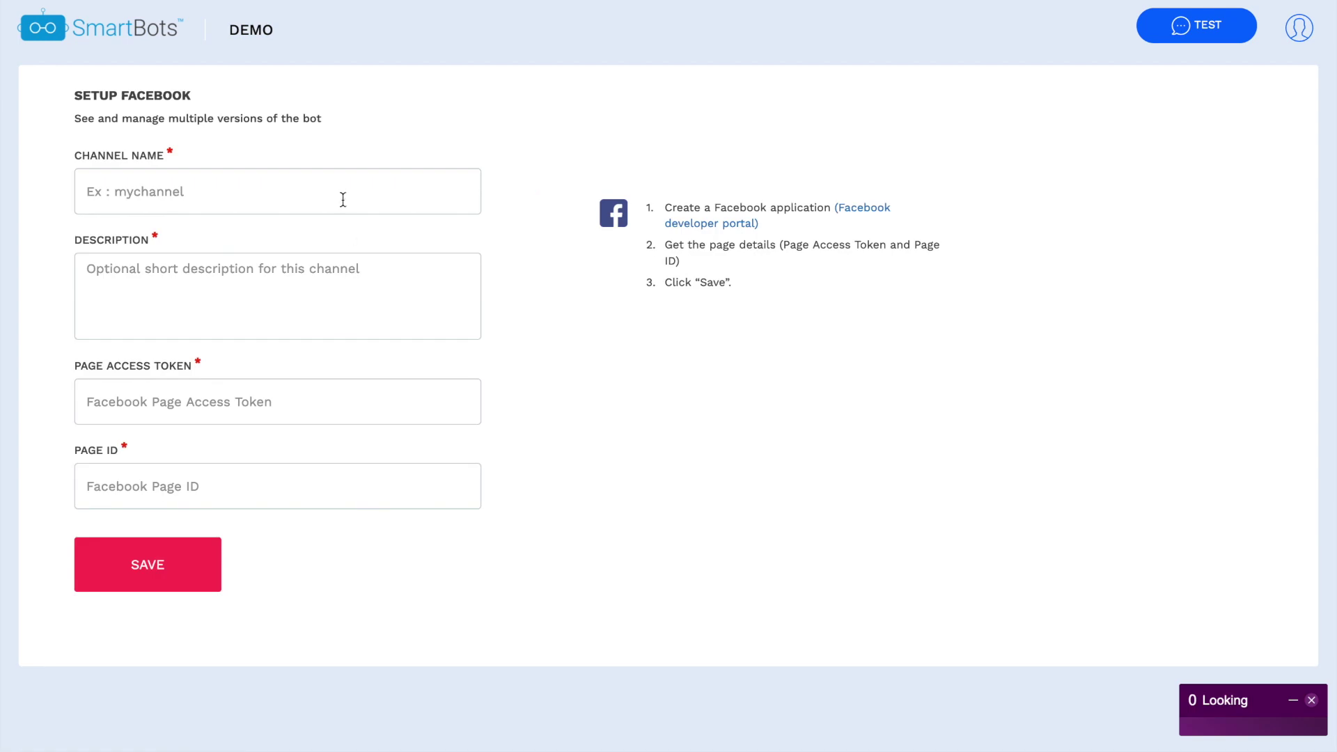
# Fill in the Facebook channel's name, description, page access token and page ID.
pyautogui.click(341, 200)
pyautogui.write('demo')
pyautogui.click(296, 299)
pyautogui.write('demo purpose')
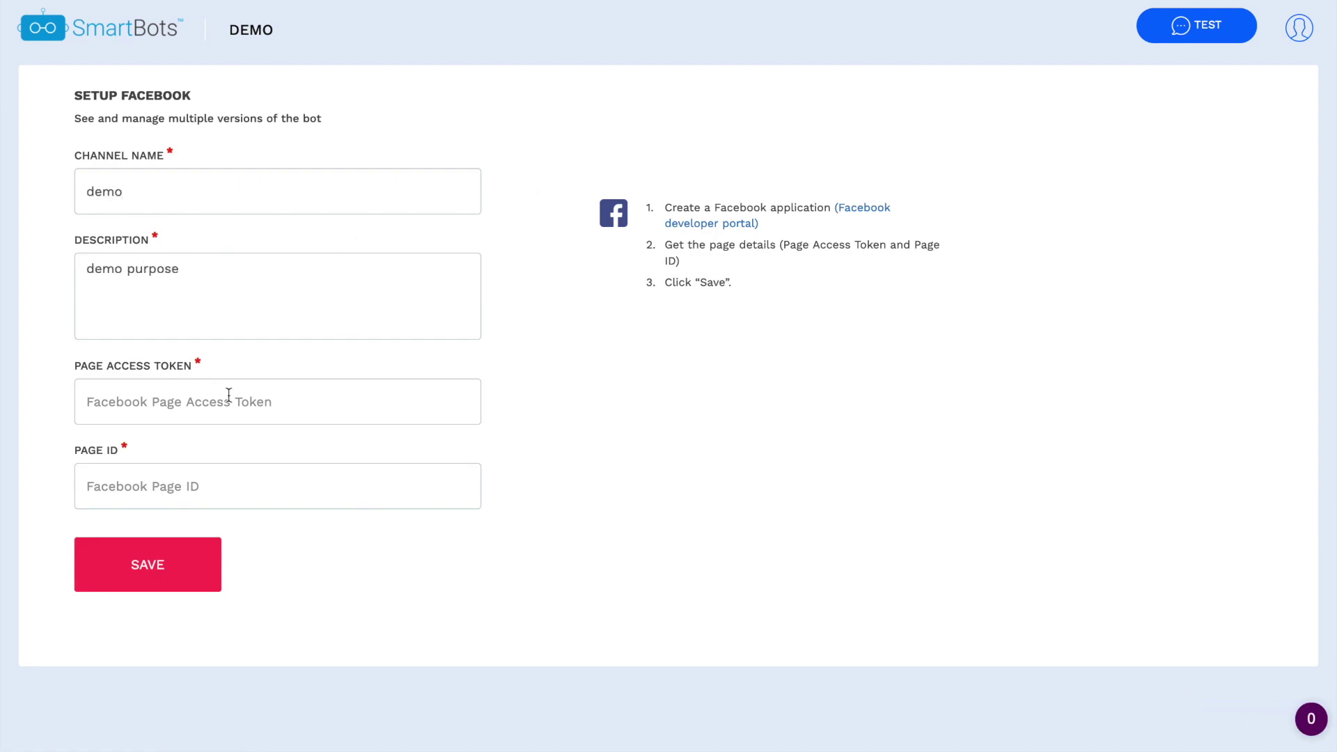
pyautogui.click(227, 396)
pyautogui.write('1234567')
pyautogui.click(201, 494)
pyautogui.write('12345678')
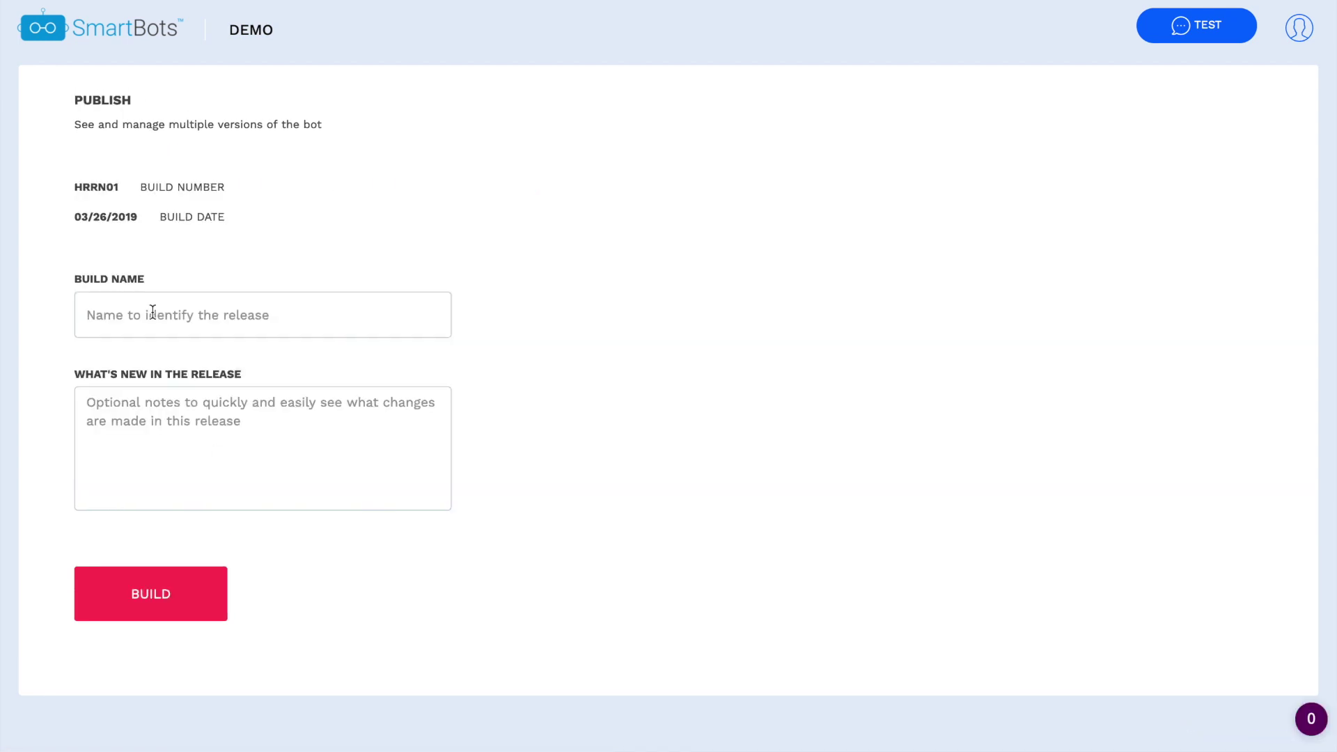
# Build the release demo_one and publish the demo bot to its Facebook channel.
pyautogui.click(149, 308)
pyautogui.write('demo_one')
pyautogui.click(111, 418)
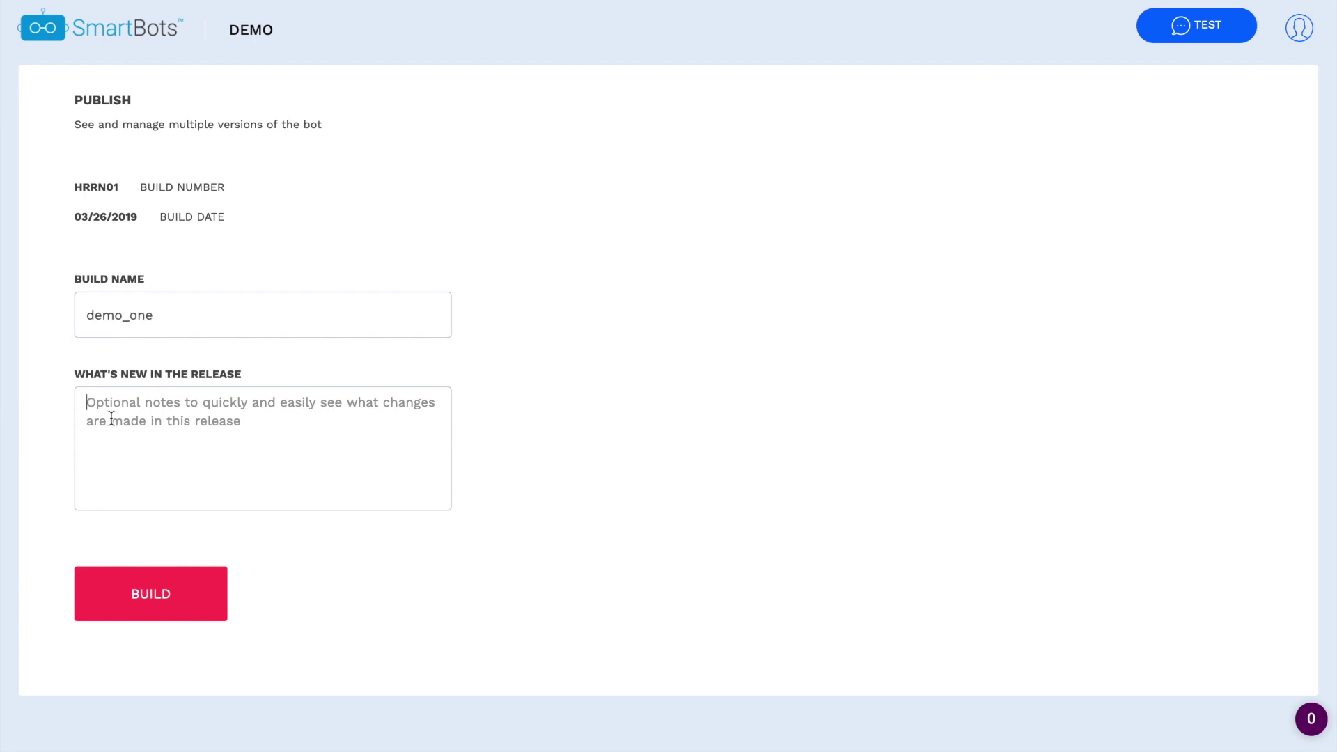
pyautogui.click(182, 597)
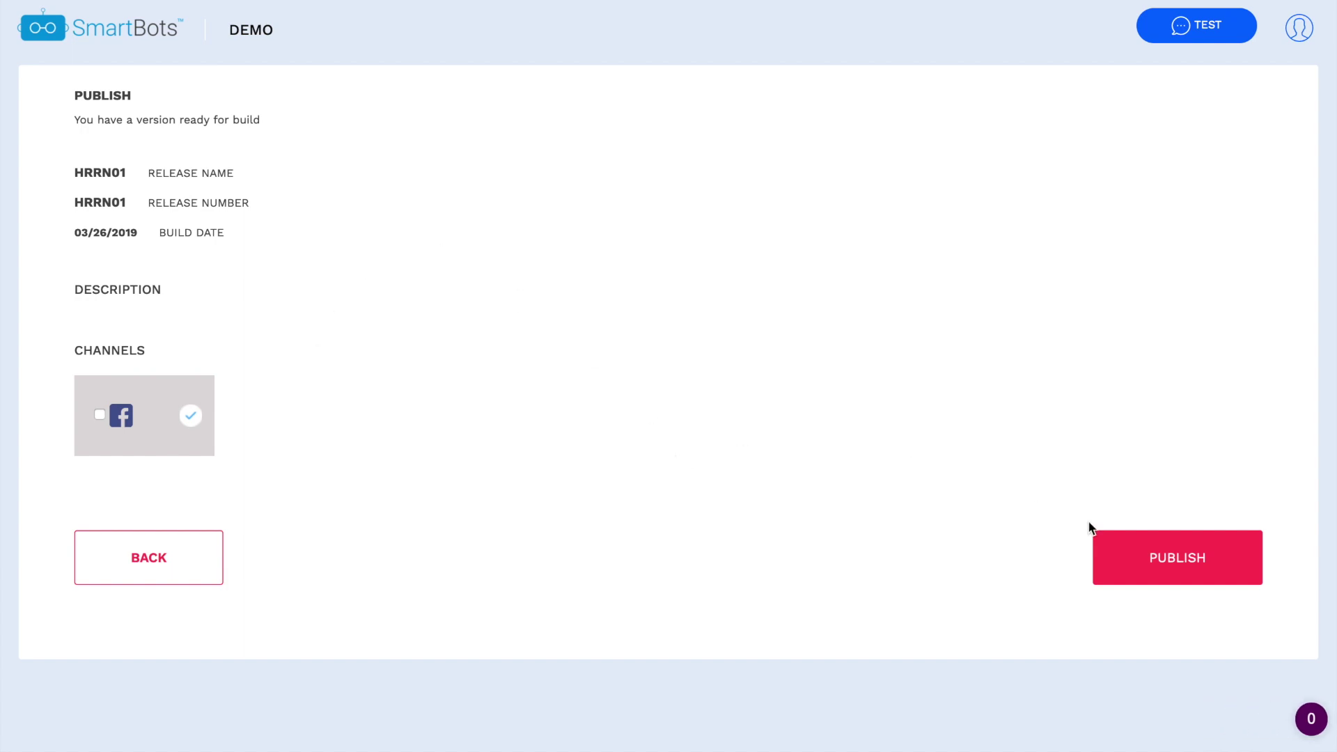
pyautogui.click(1170, 551)
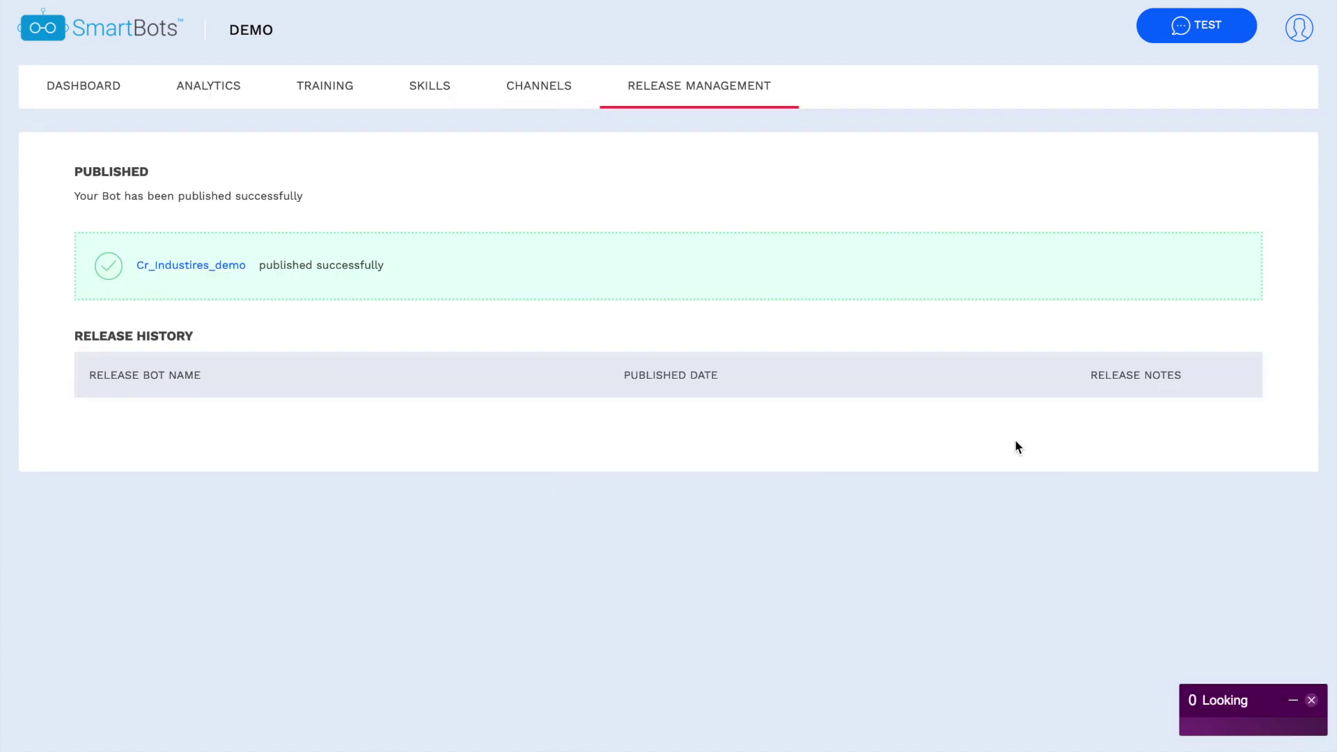